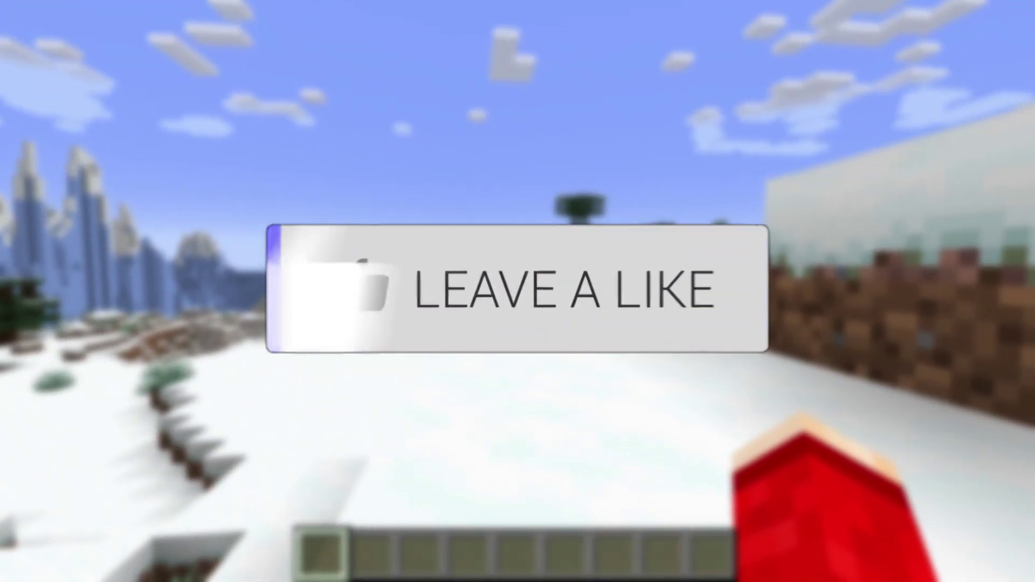
- Leave the snowy Minecraft world and quit the game to the desktop
key("w")
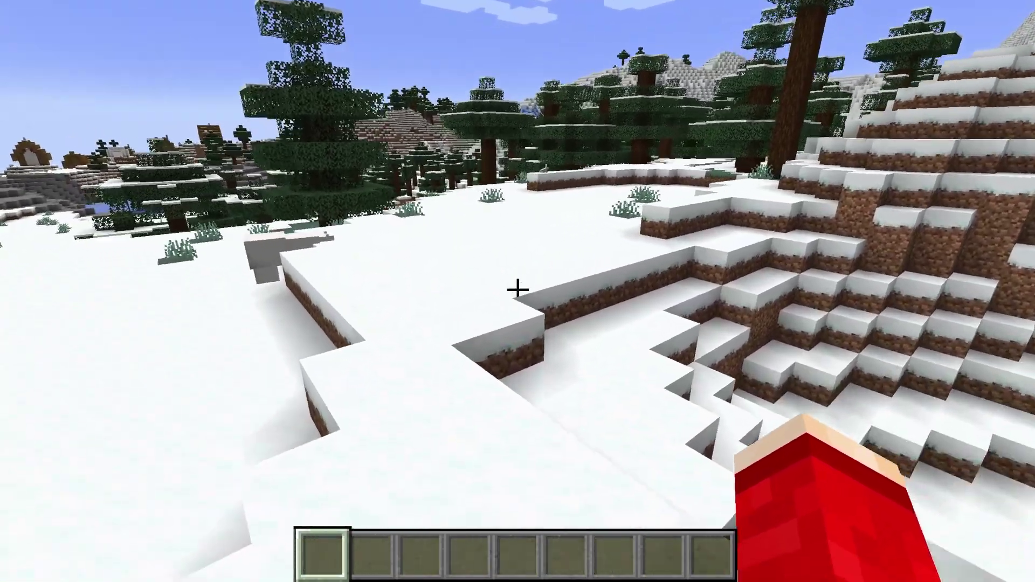
key("w")
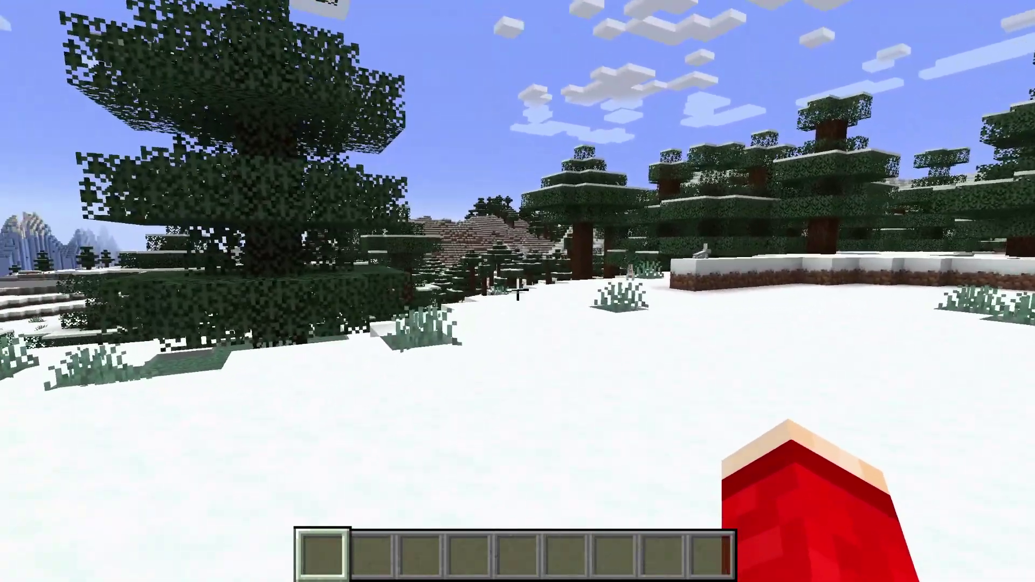
key("Escape")
left_click(493, 421)
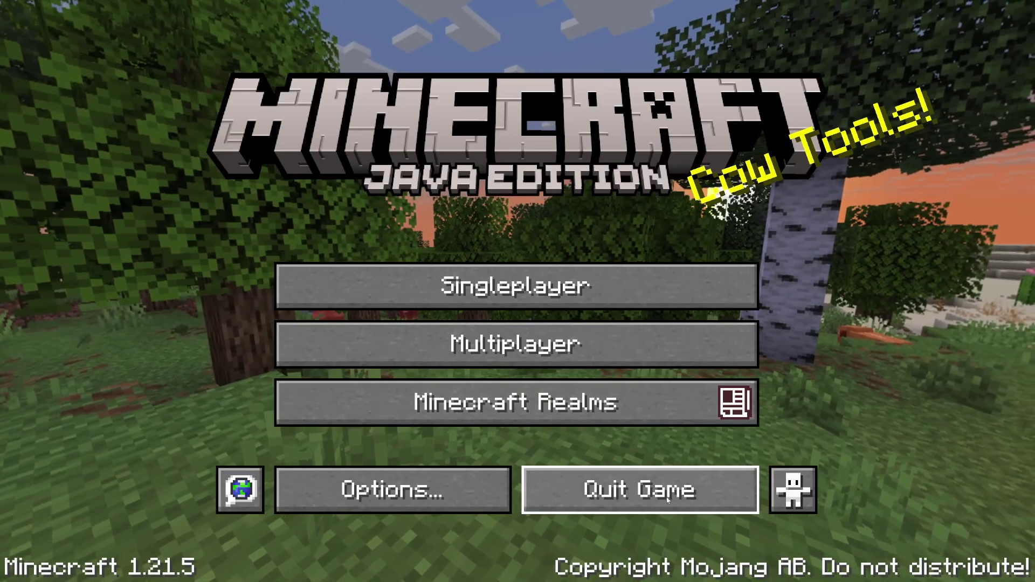
left_click(667, 499)
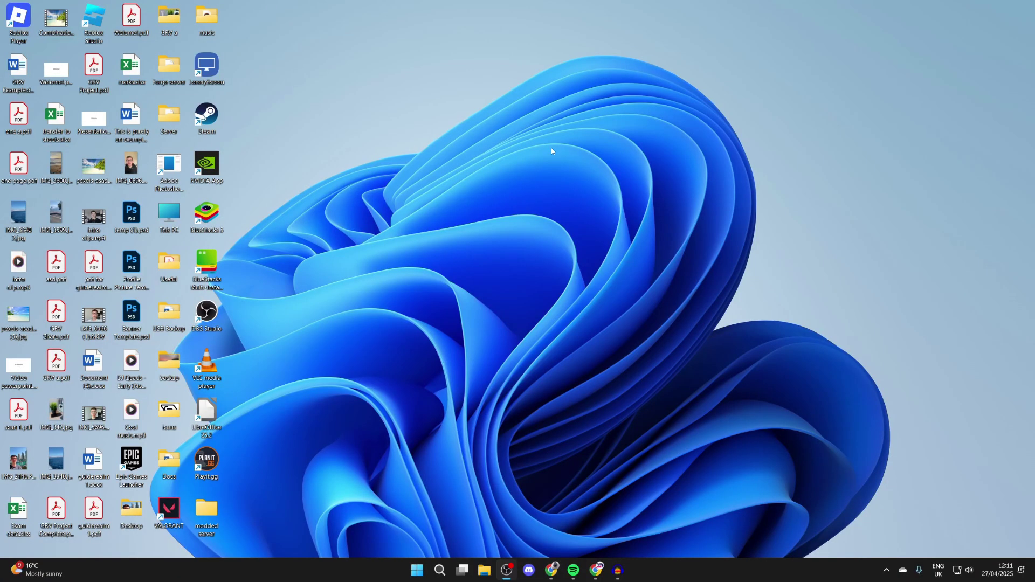
- Switch to Chrome, search Google for curseforge, and get the CurseForge app for Windows from the official site
left_click(595, 570)
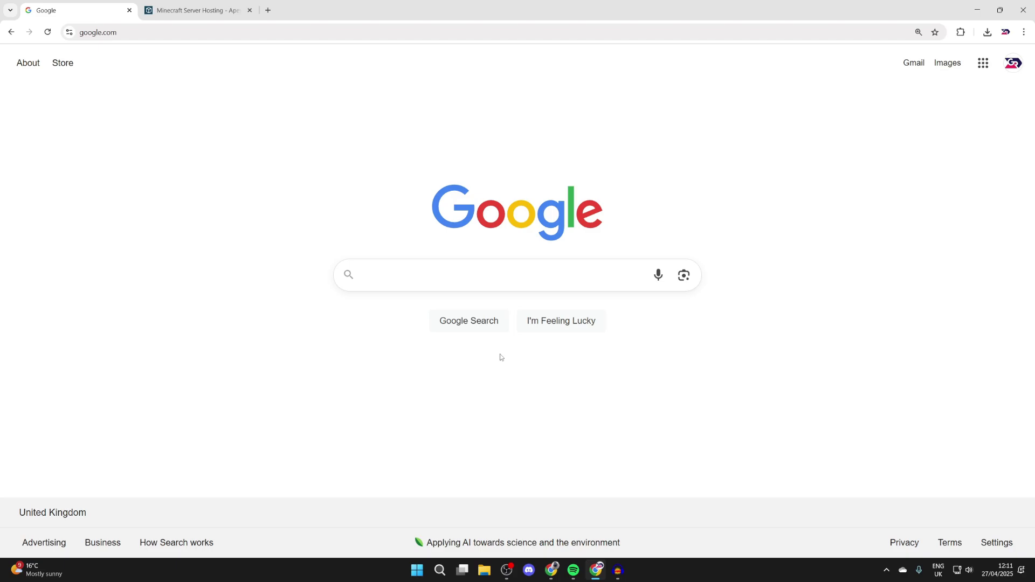
type("curseforge")
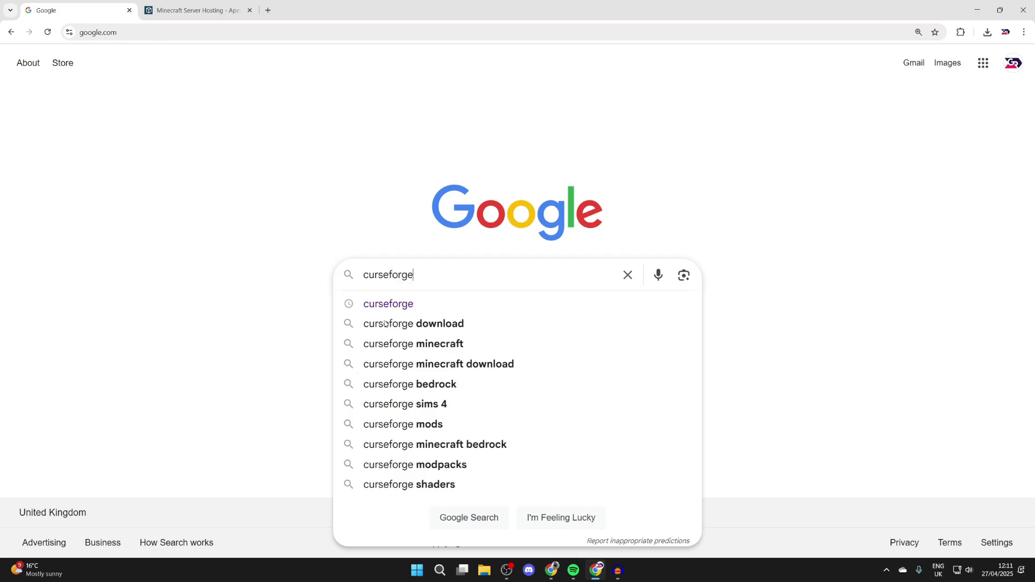
key("Return")
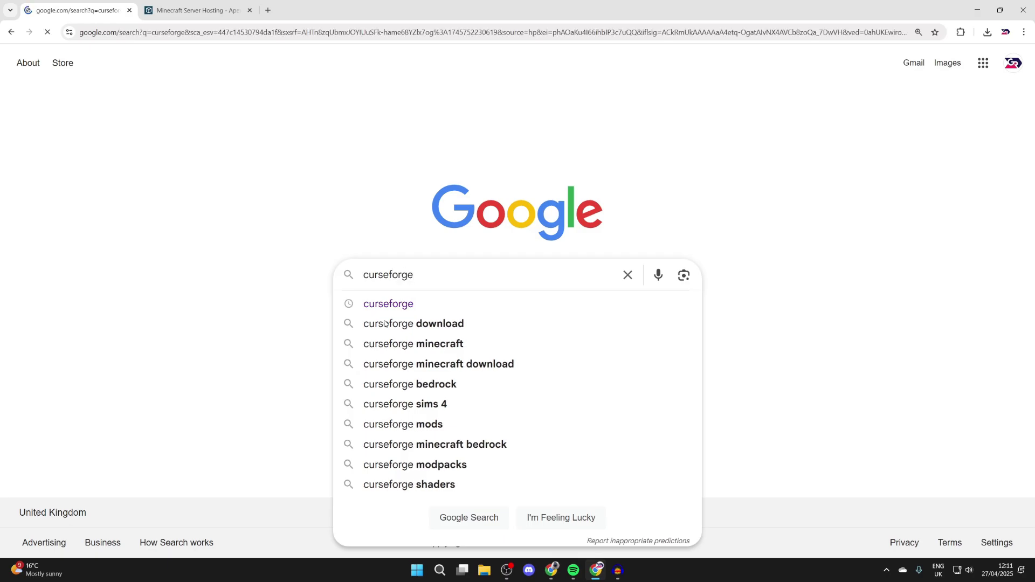
left_click(262, 185)
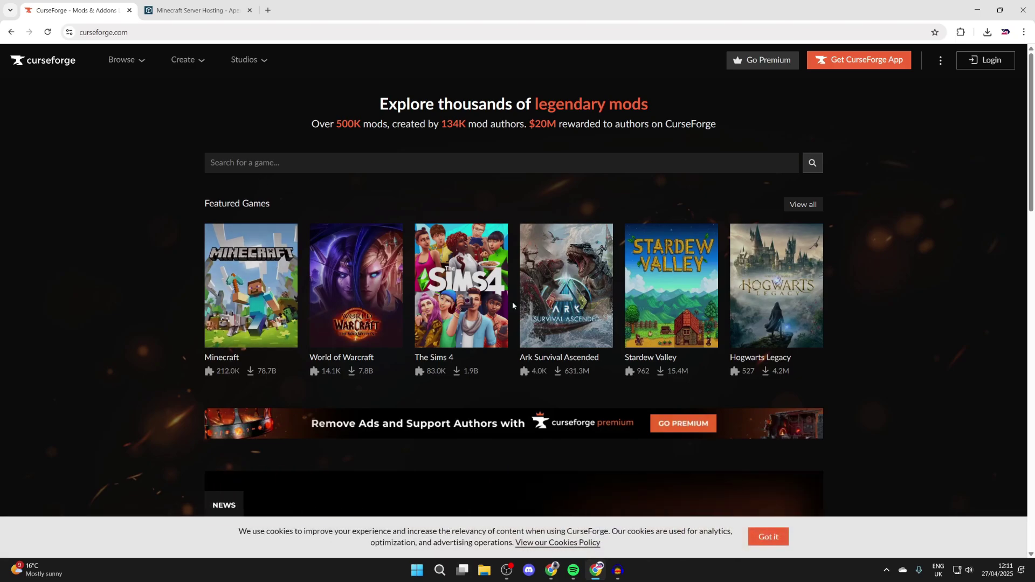
left_click(873, 64)
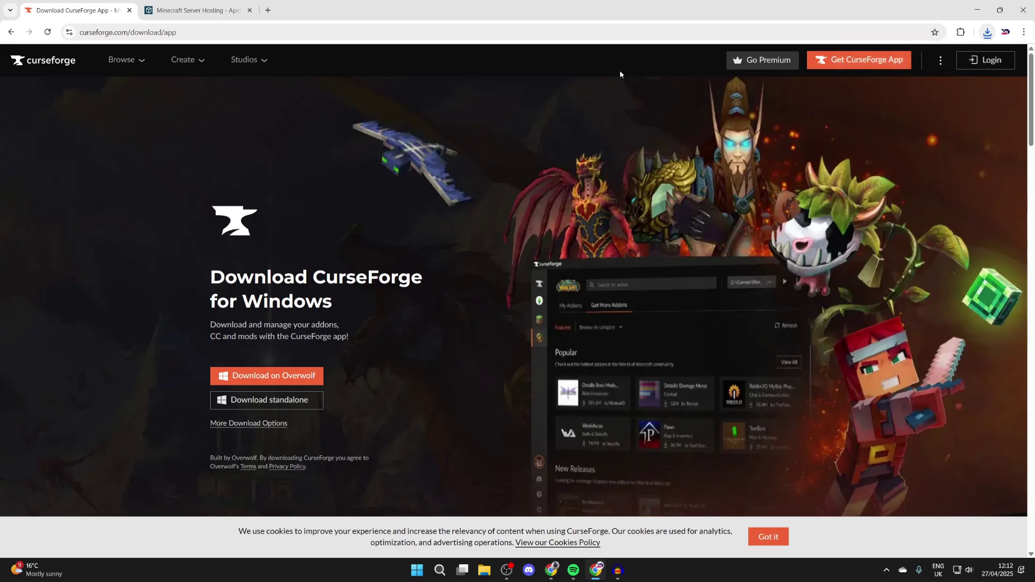
- Look over the Apex Hosting Minecraft server page and its list of features
left_click(191, 7)
mouse_move(345, 74)
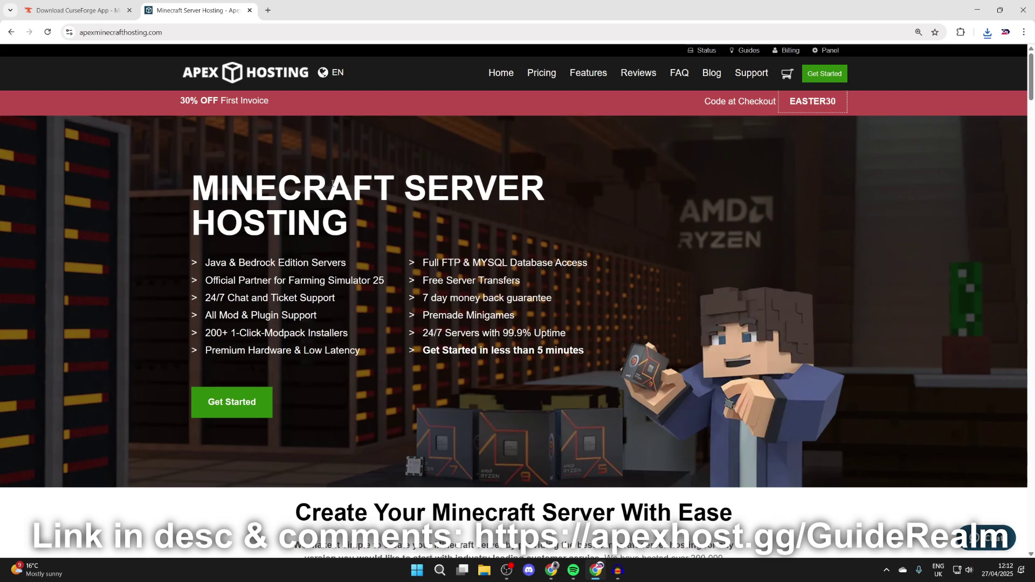
scroll(333, 184, "down", 7)
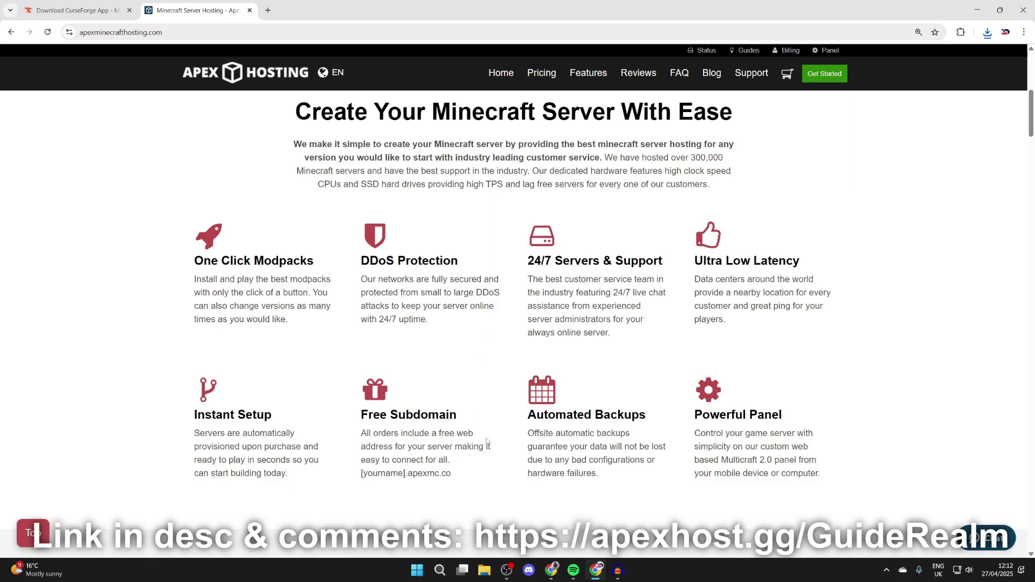
scroll(526, 429, "up", 8)
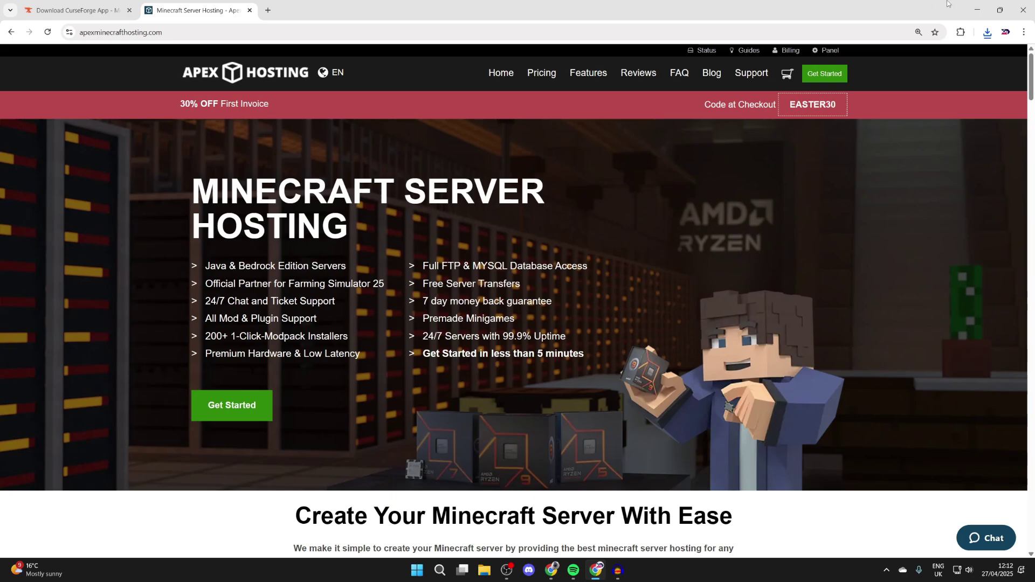
- Minimise the browser and run CurseForge Windows - Installer (11).exe from the Downloads folder in File Explorer
left_click(977, 9)
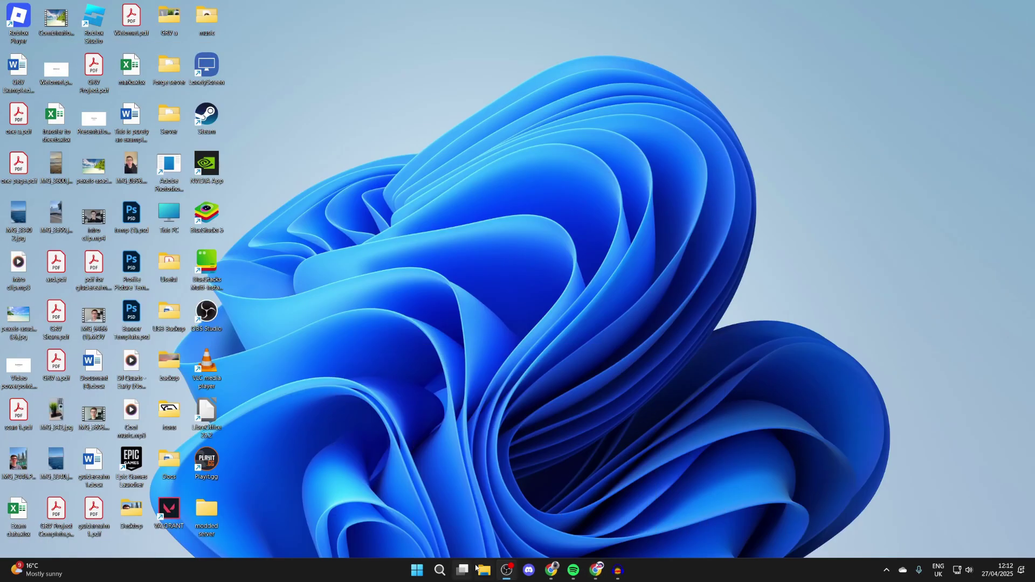
right_click(478, 570)
left_click(499, 328)
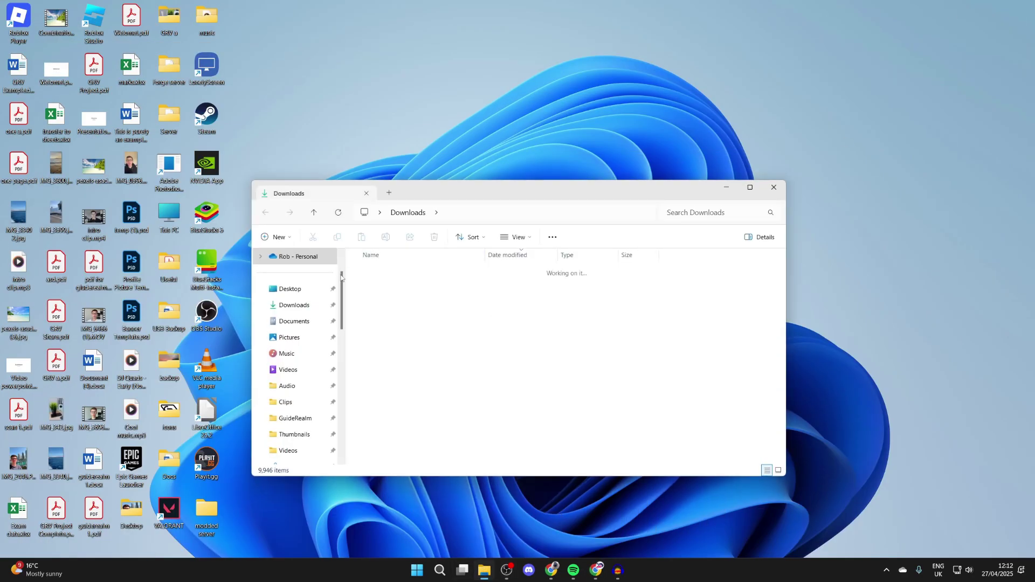
left_click(455, 285)
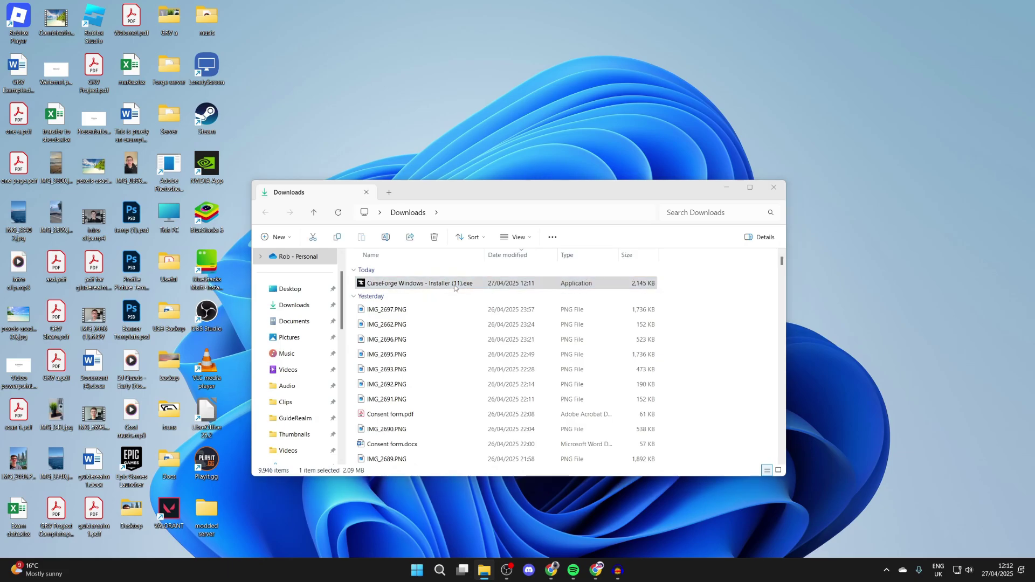
left_click(455, 286)
double_click(454, 285)
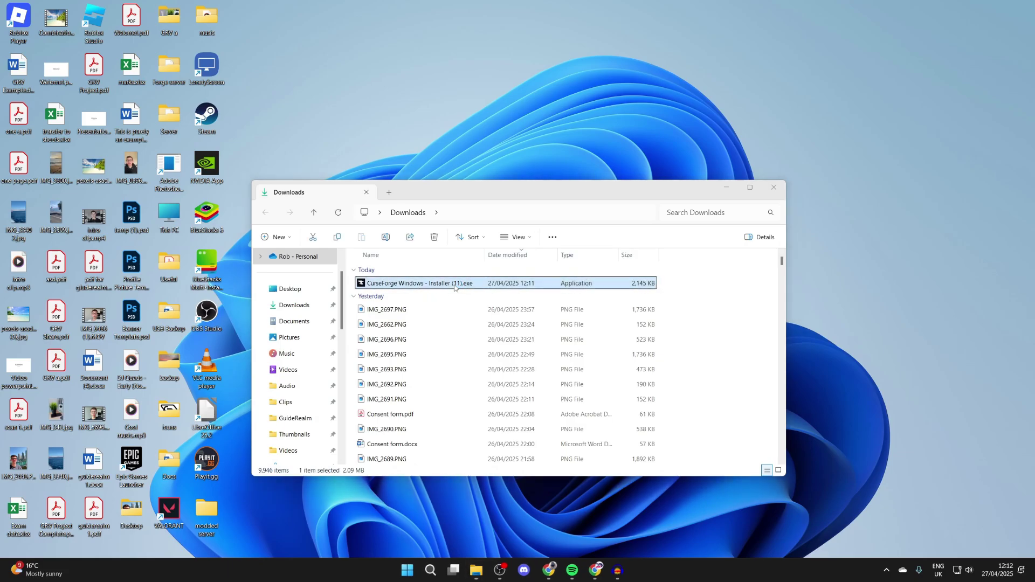
- Install CurseForge in English to the default folder, accepting the terms of use and the privacy notice
left_click(647, 387)
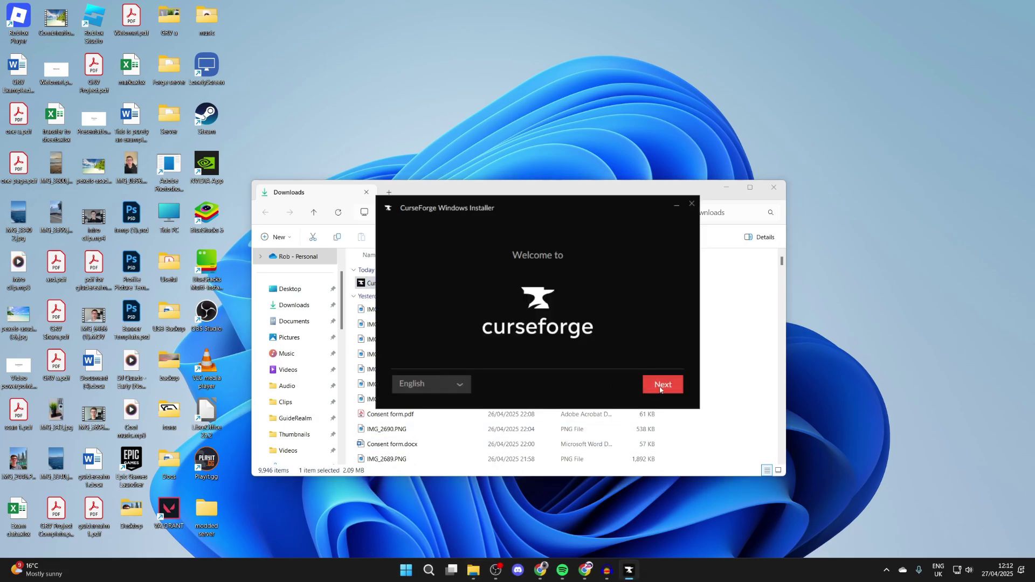
left_click(398, 381)
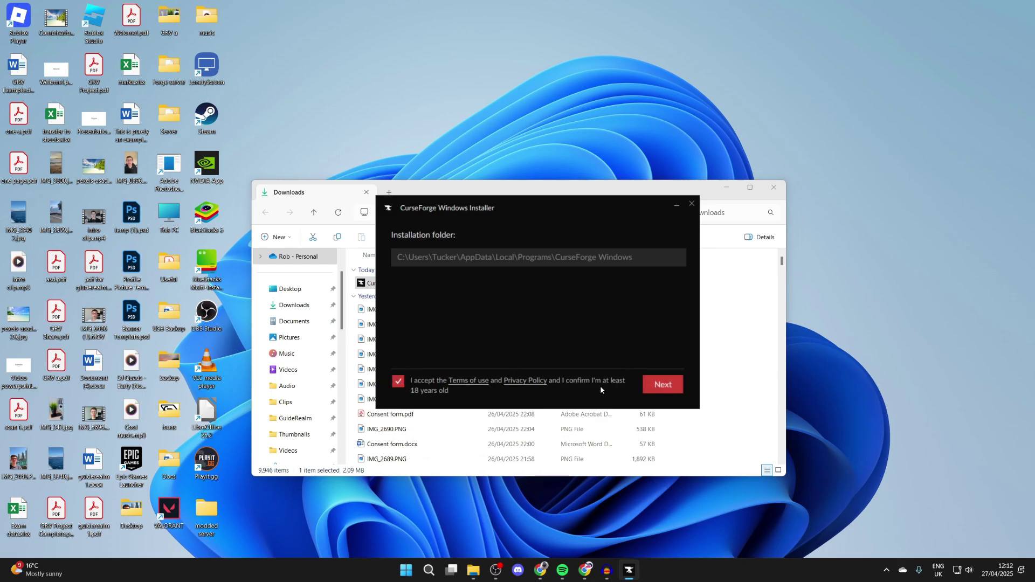
left_click(661, 385)
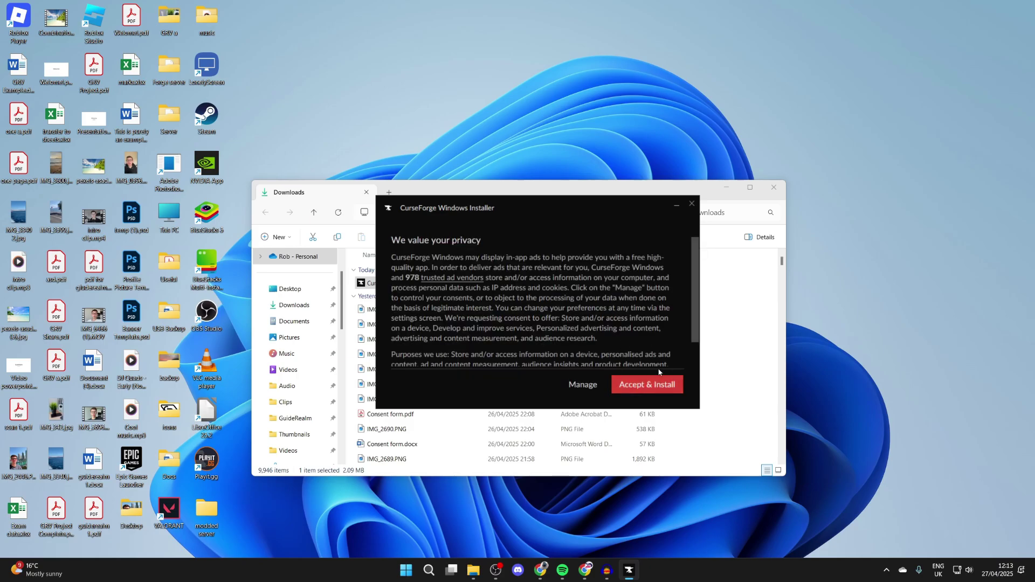
left_click(649, 386)
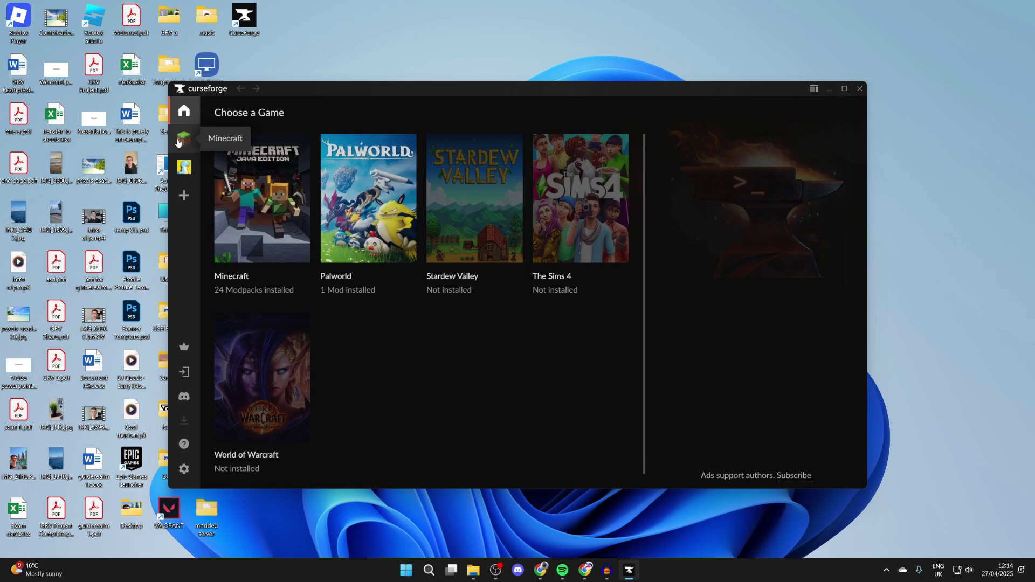
- Check the options for adding a game, then open Minecraft and look through the installed modpacks
left_click(184, 197)
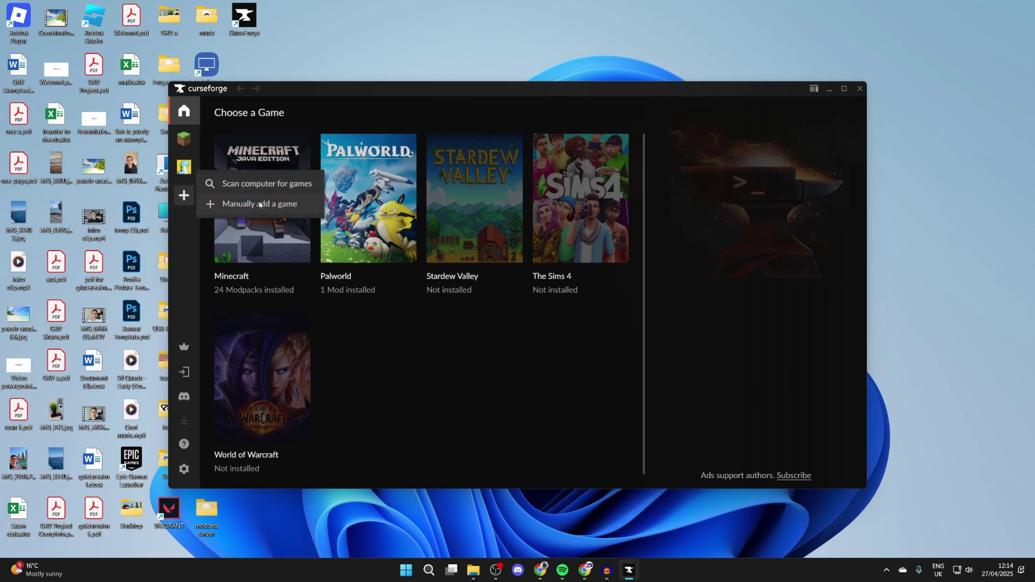
left_click(185, 136)
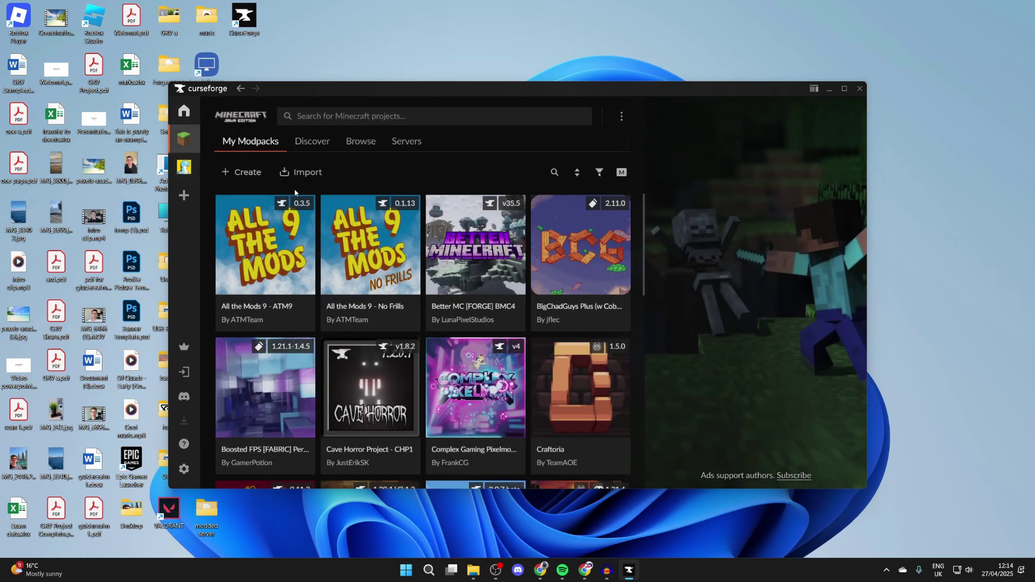
scroll(295, 194, "down", 2)
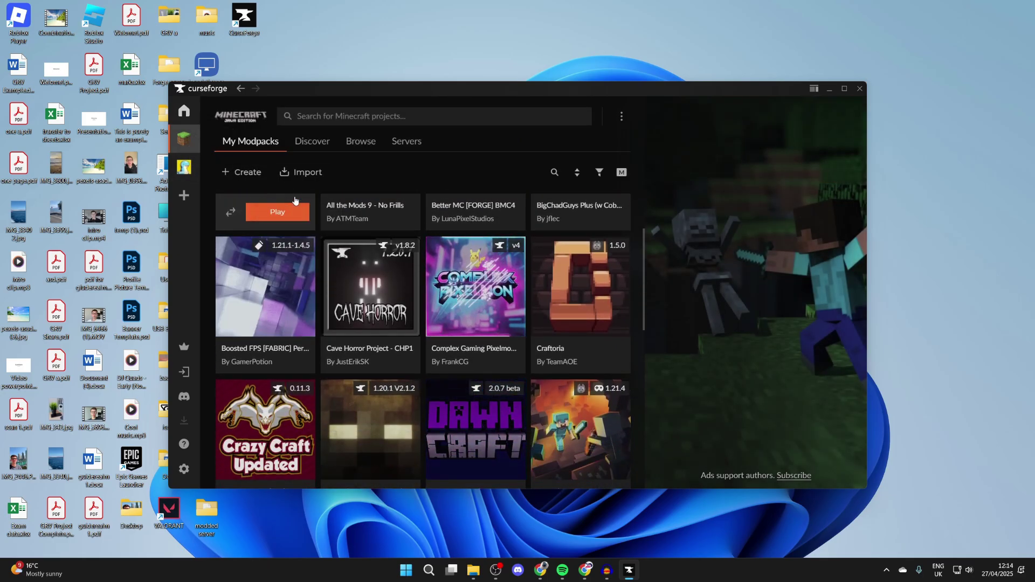
scroll(295, 201, "down", 6)
scroll(298, 204, "up", 9)
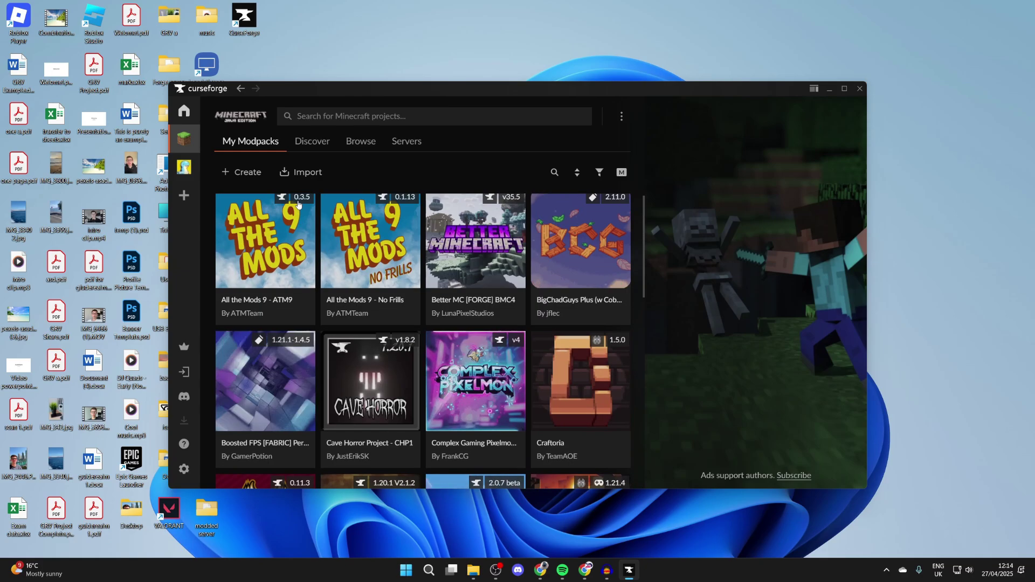
- Browse the available Minecraft modpacks and search them for "all the mods"
left_click(365, 143)
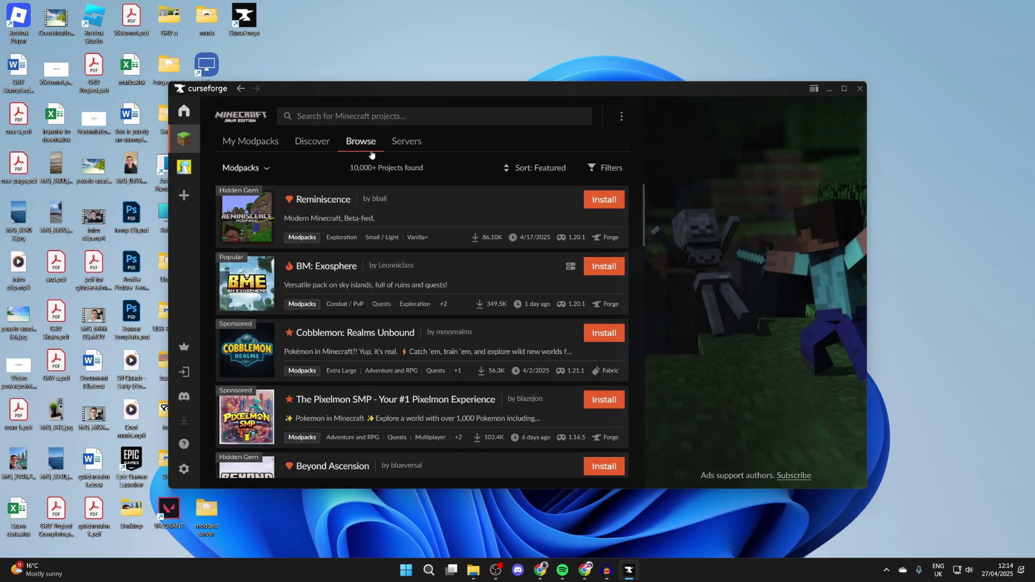
left_click(380, 117)
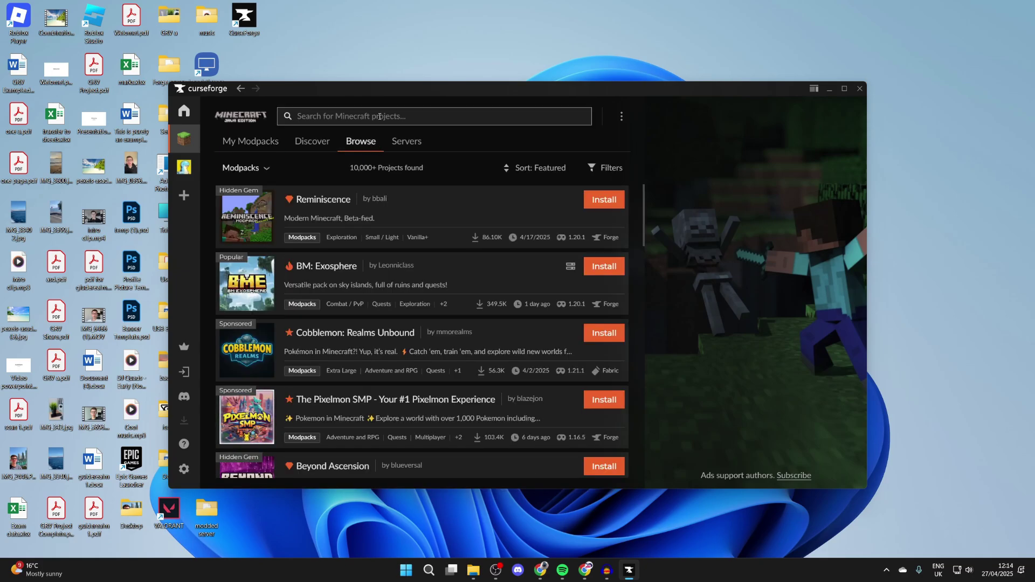
type("a")
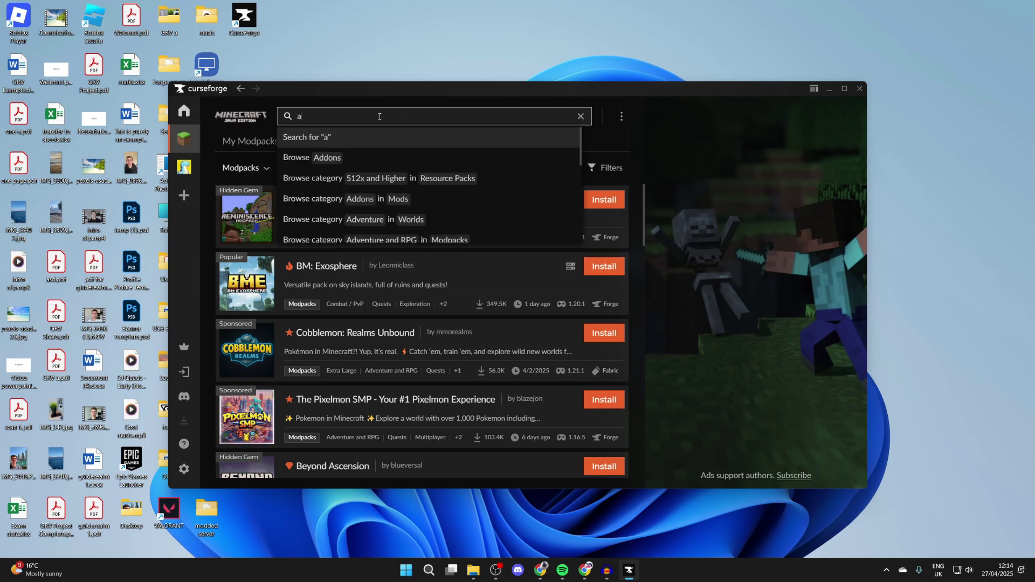
type("ll the mods")
key("Return")
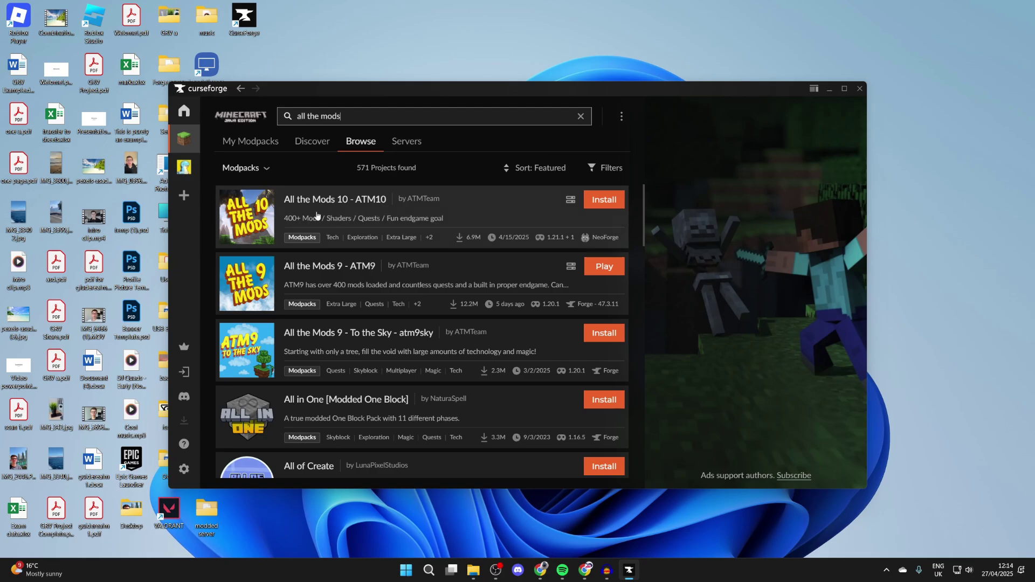
- Review the All the Mods 10 - ATM10 project page and install the modpack
left_click(377, 213)
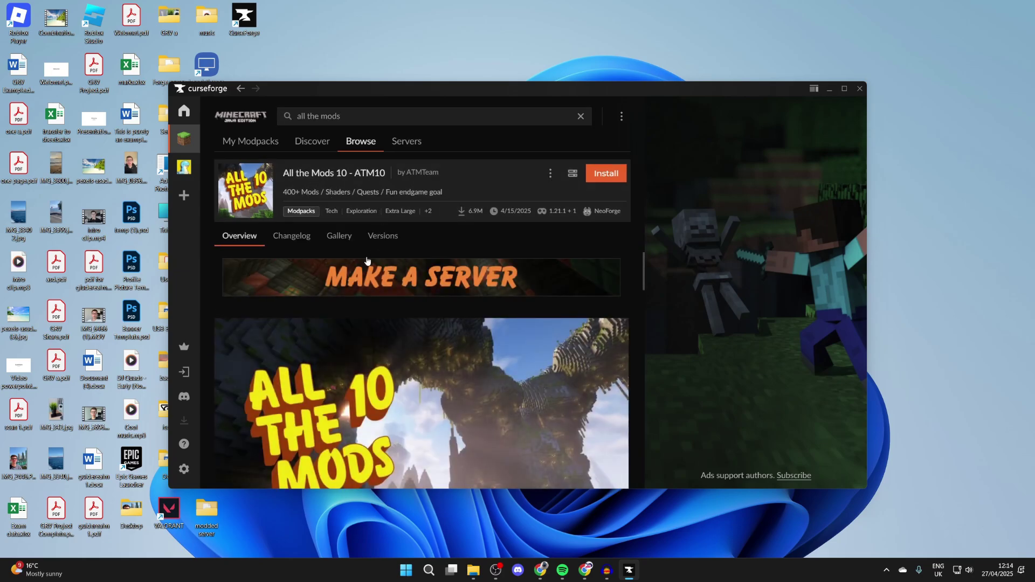
scroll(367, 260, "down", 5)
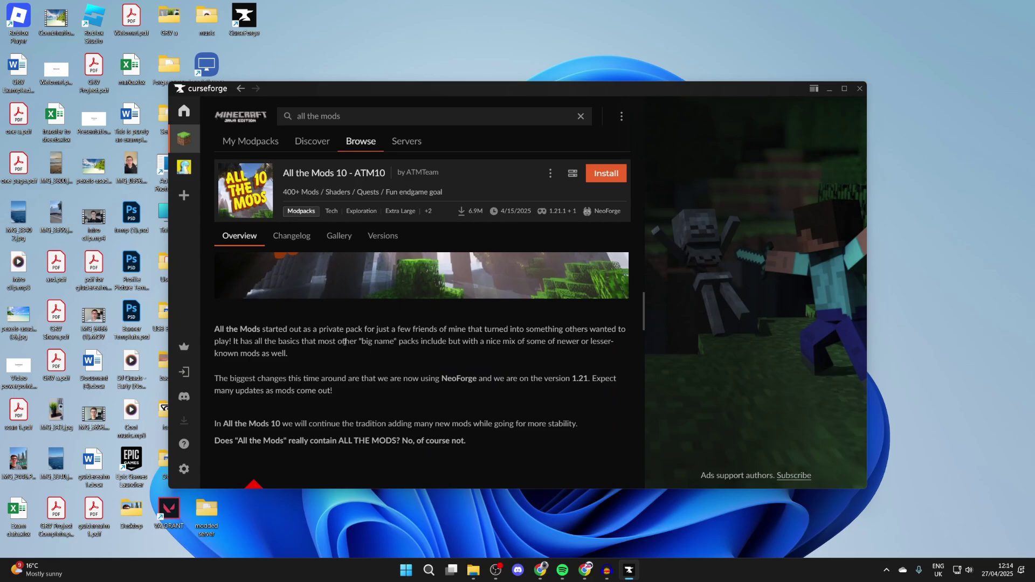
scroll(345, 343, "up", 5)
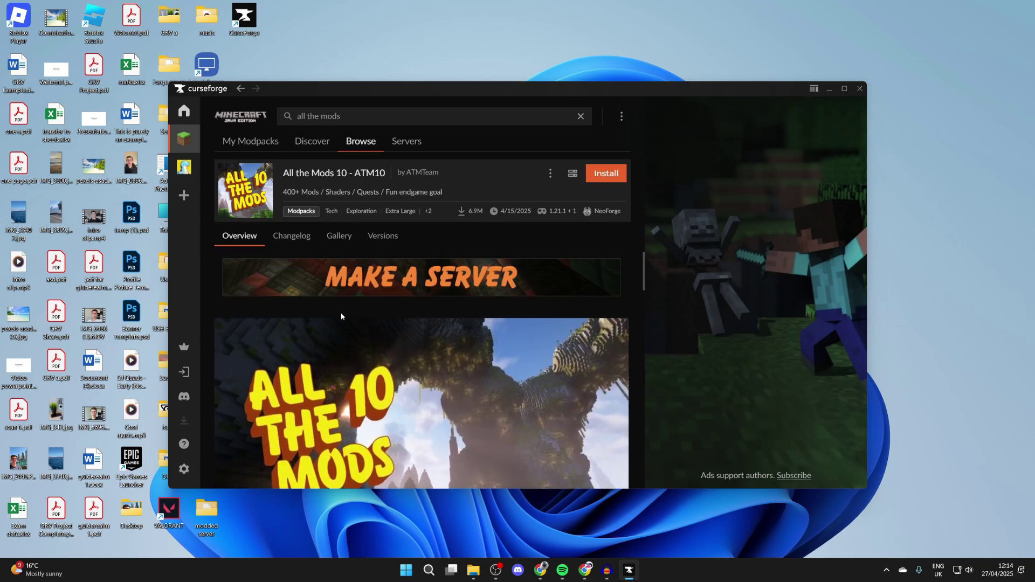
left_click(600, 178)
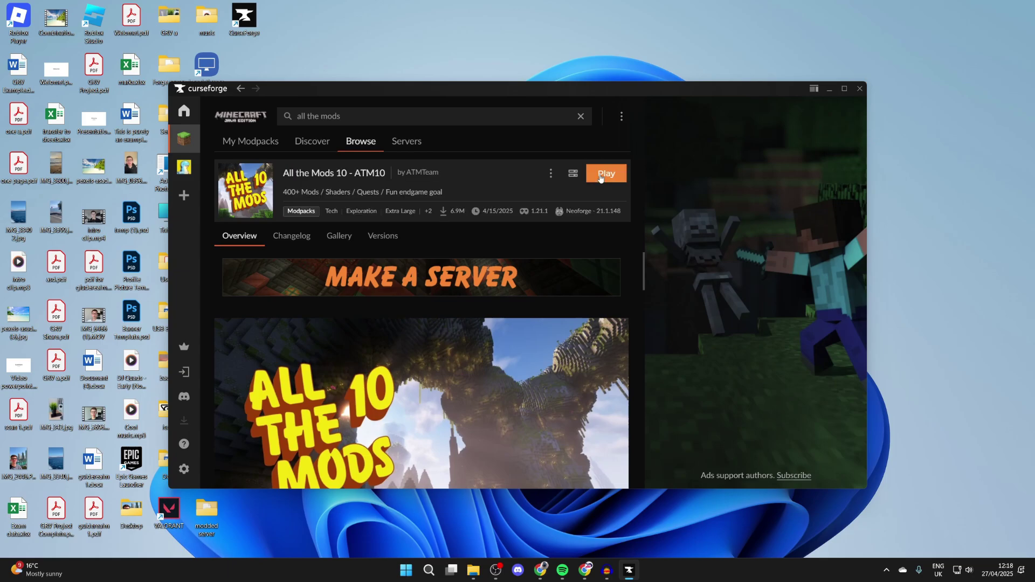
- Launch All the Mods 10 - ATM10 from the installed modpacks through the Minecraft Launcher, accepting the modified-installation risk without further warnings
left_click(237, 142)
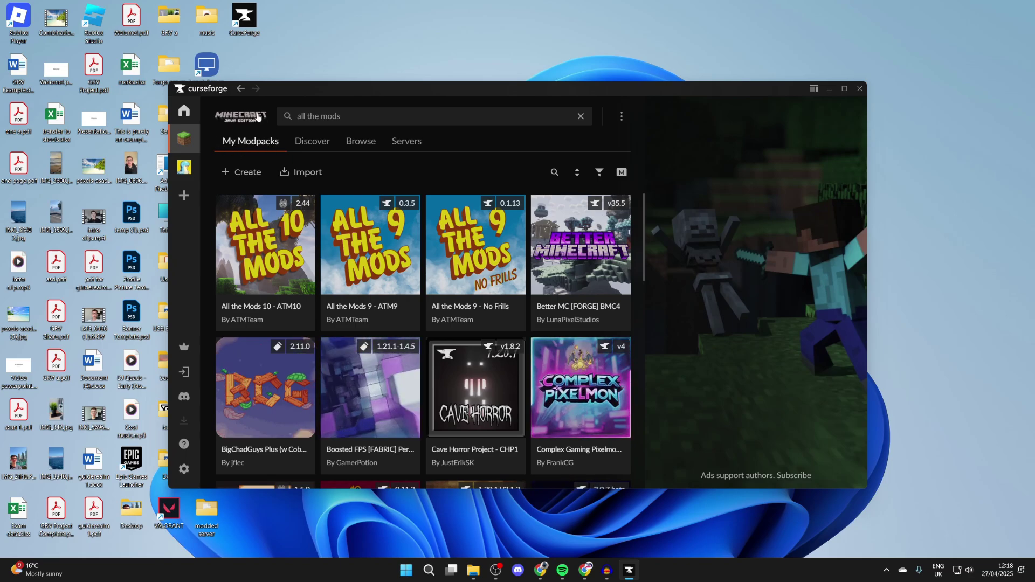
mouse_move(263, 256)
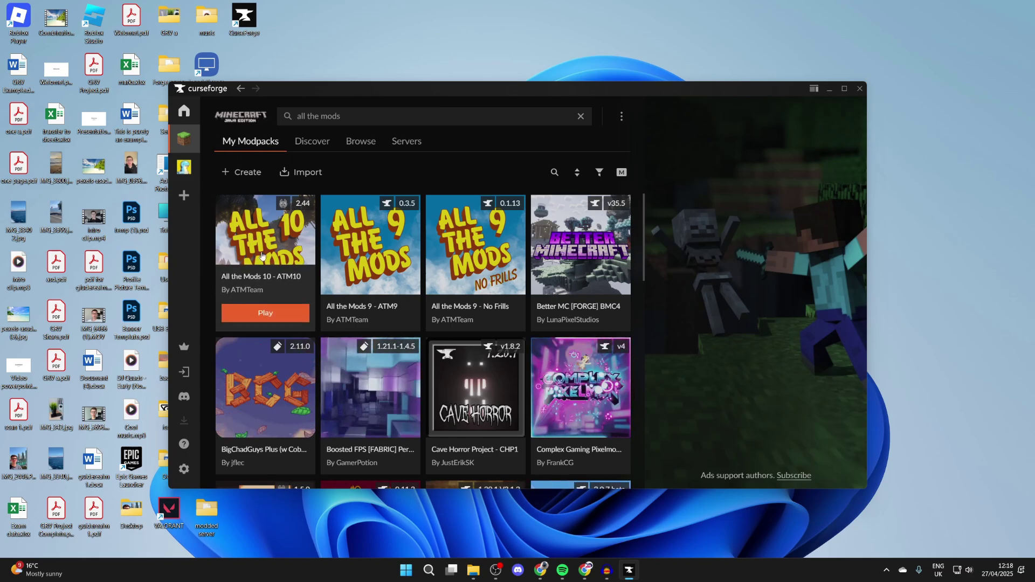
left_click(287, 317)
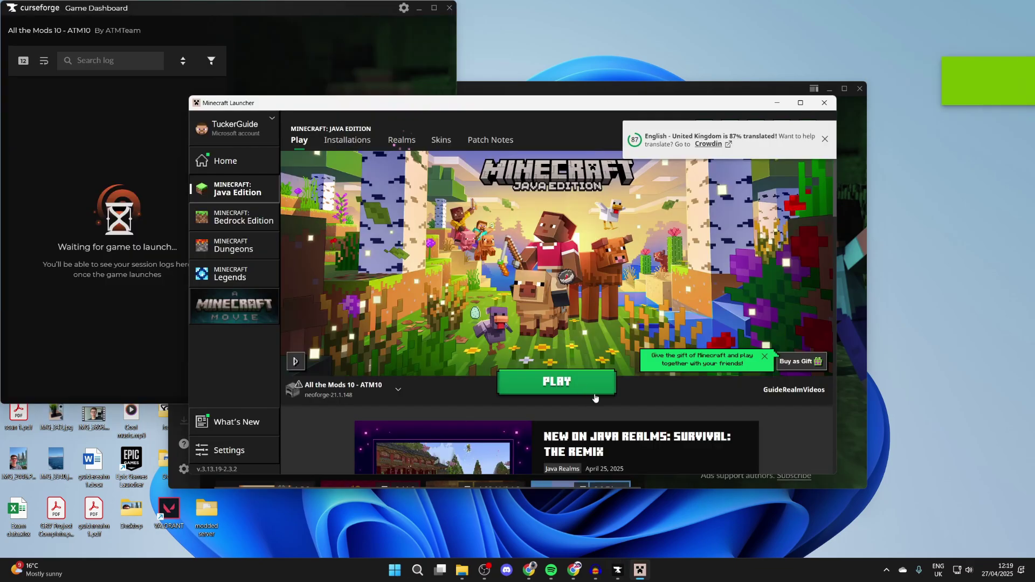
left_click(559, 380)
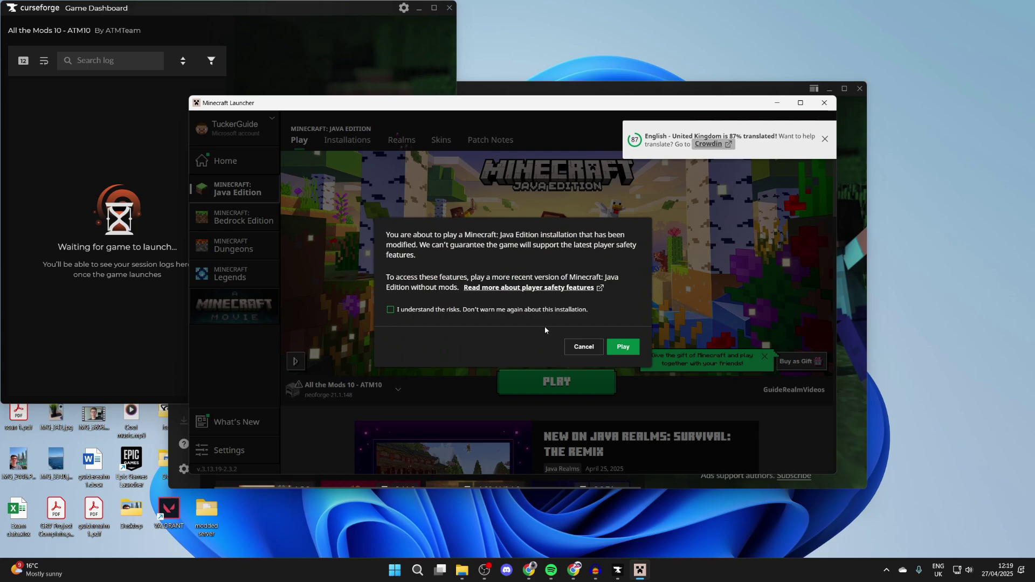
left_click(539, 310)
left_click(623, 345)
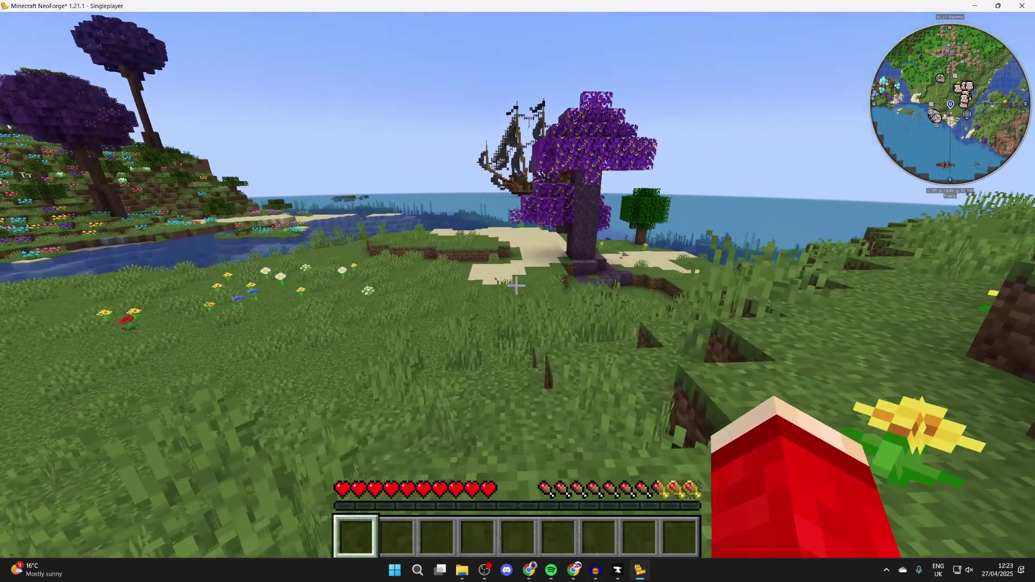
- Walk across the grassland past the purple tree to examine the modded world
key("w")
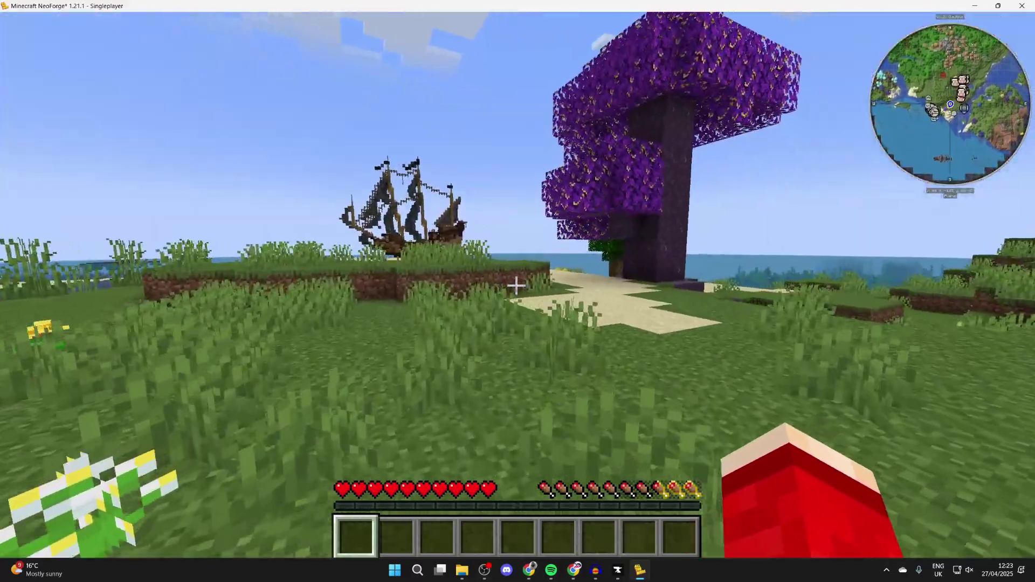
key("w")
key("a")
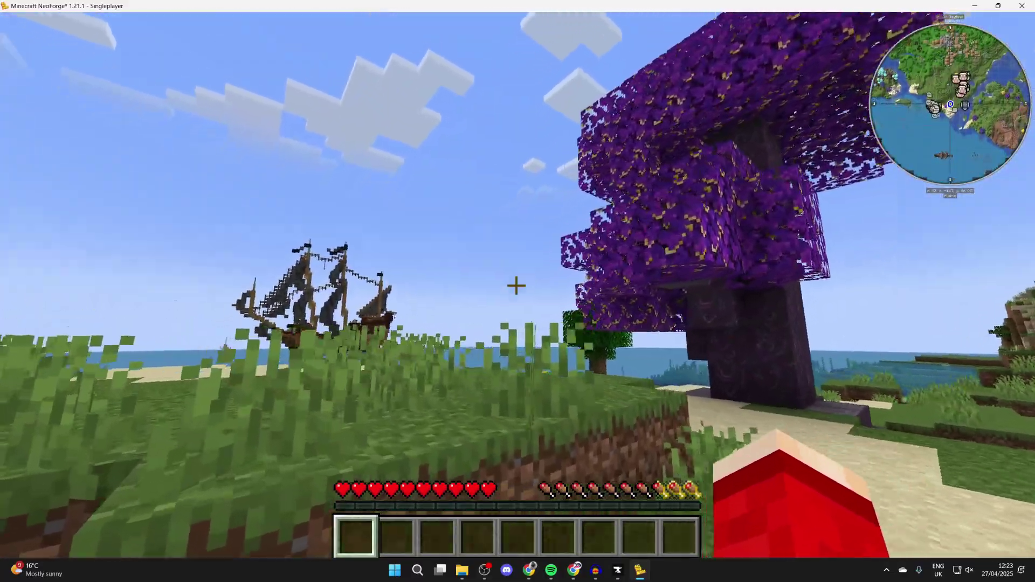
key("w")
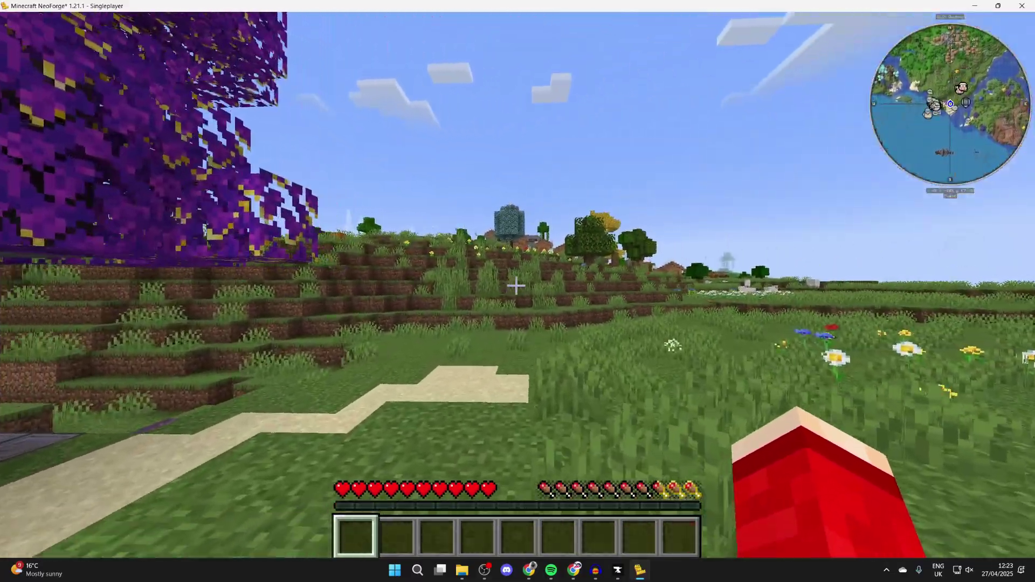